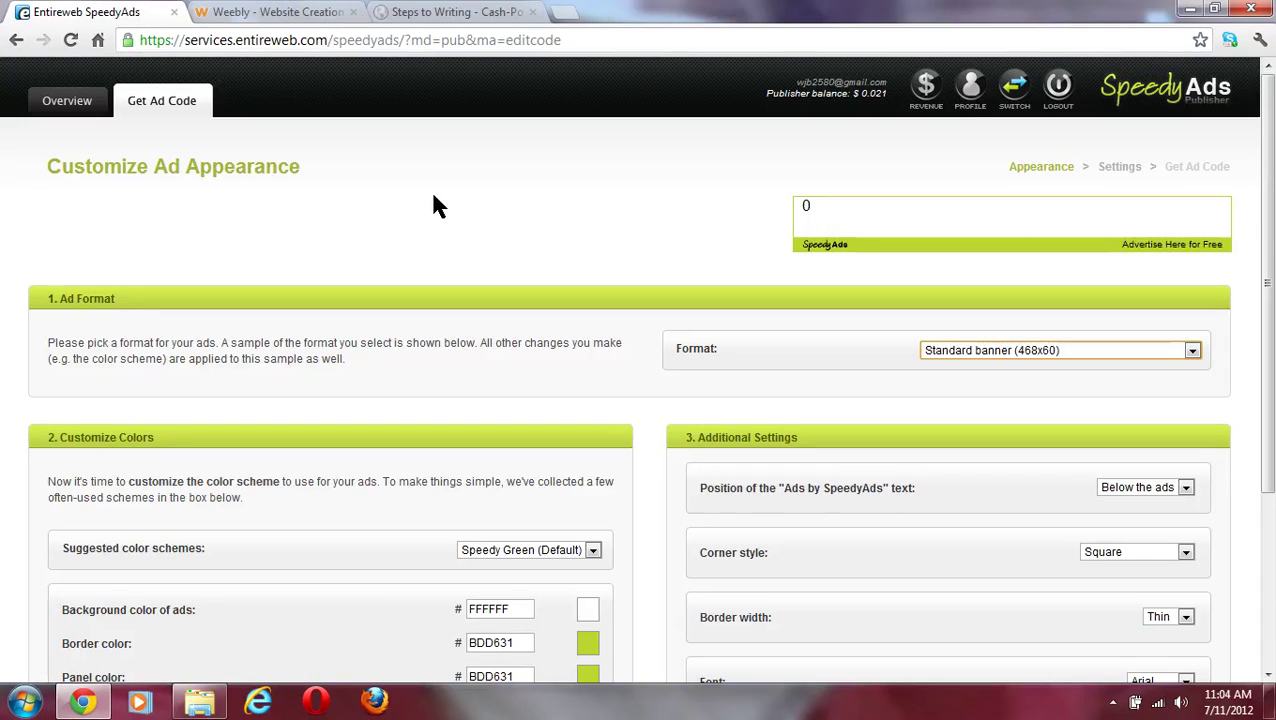
Keep the standard banner with Speedy Green colours and proceed to the ad settings.
left_click(1115, 703)
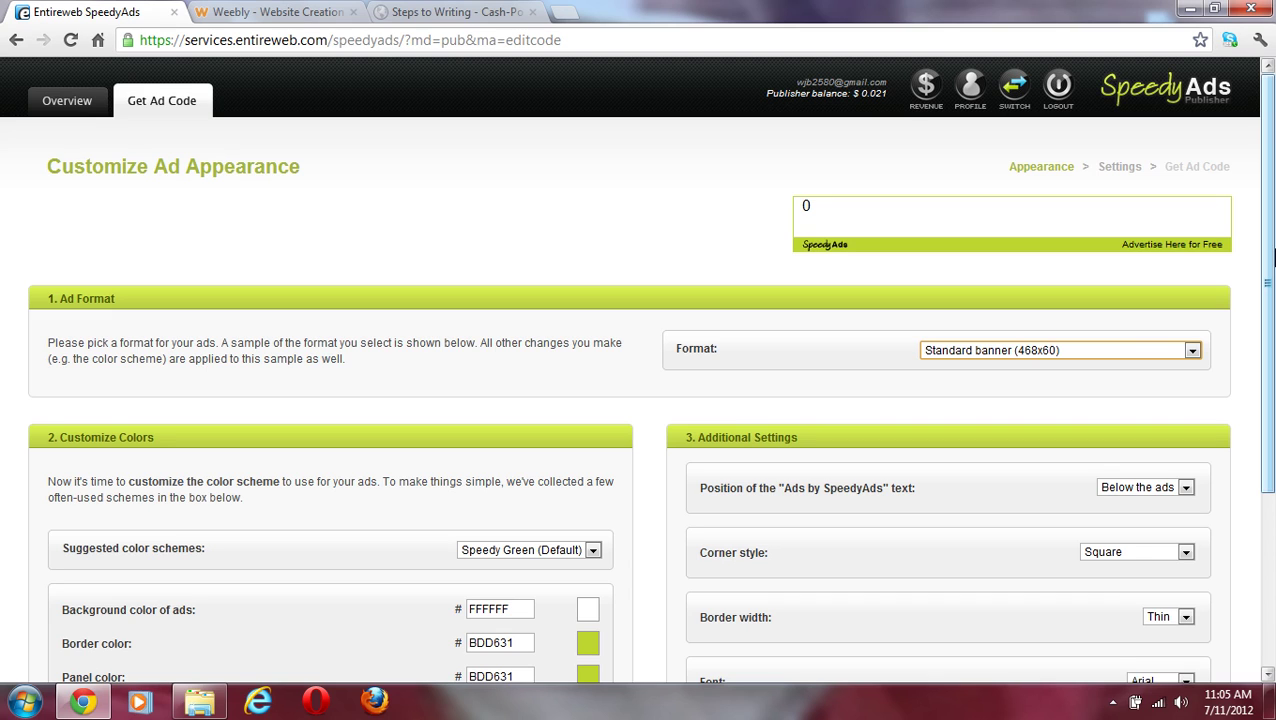
left_click_drag(1268, 258, 1268, 388)
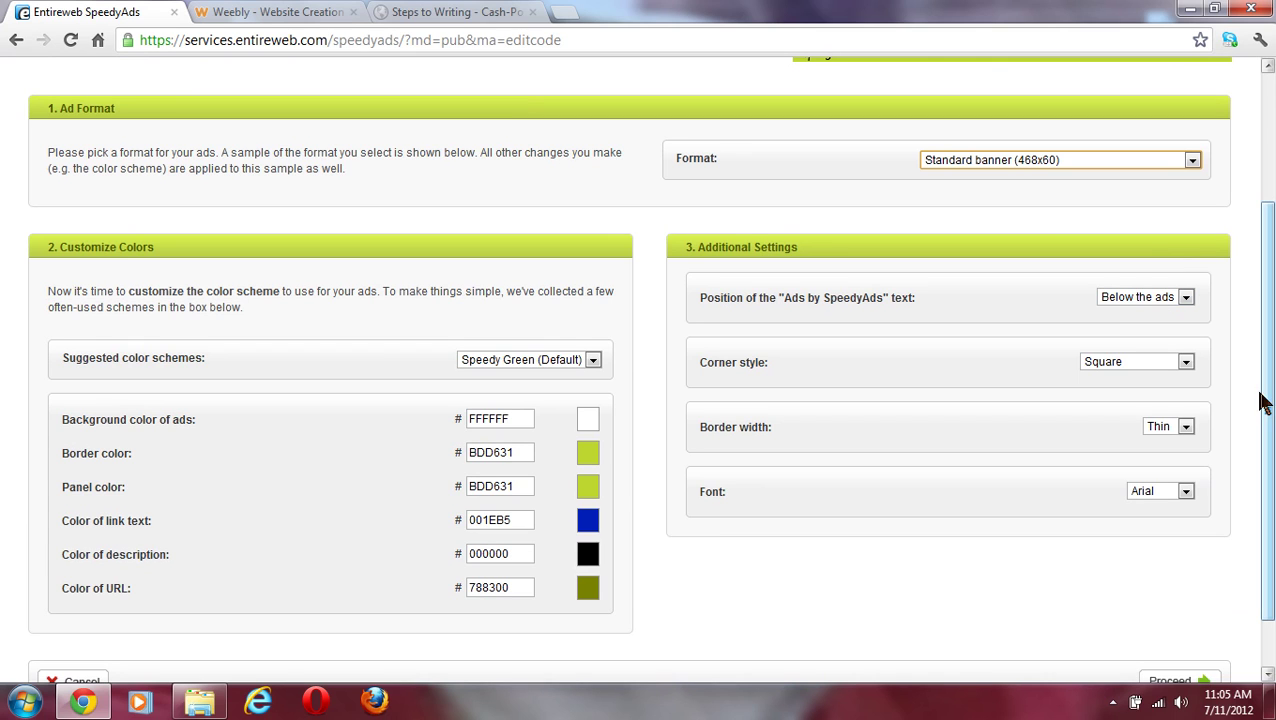
left_click_drag(1263, 400, 1266, 462)
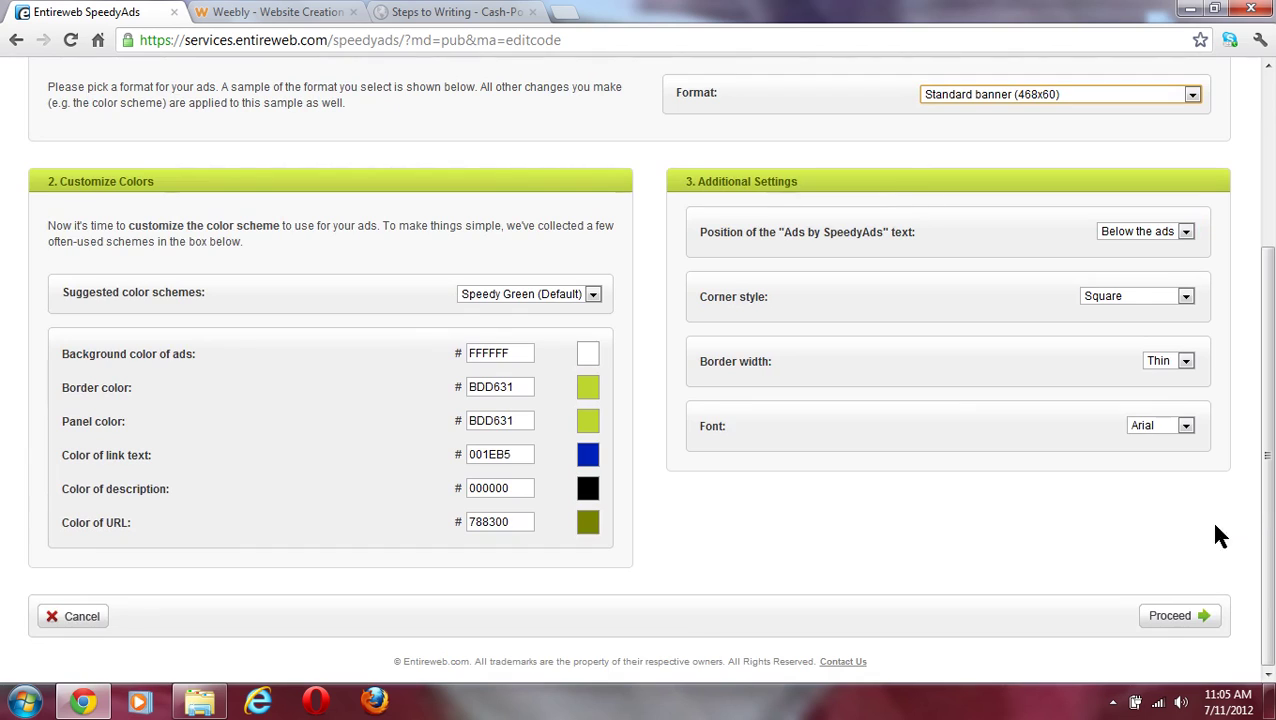
left_click(1183, 617)
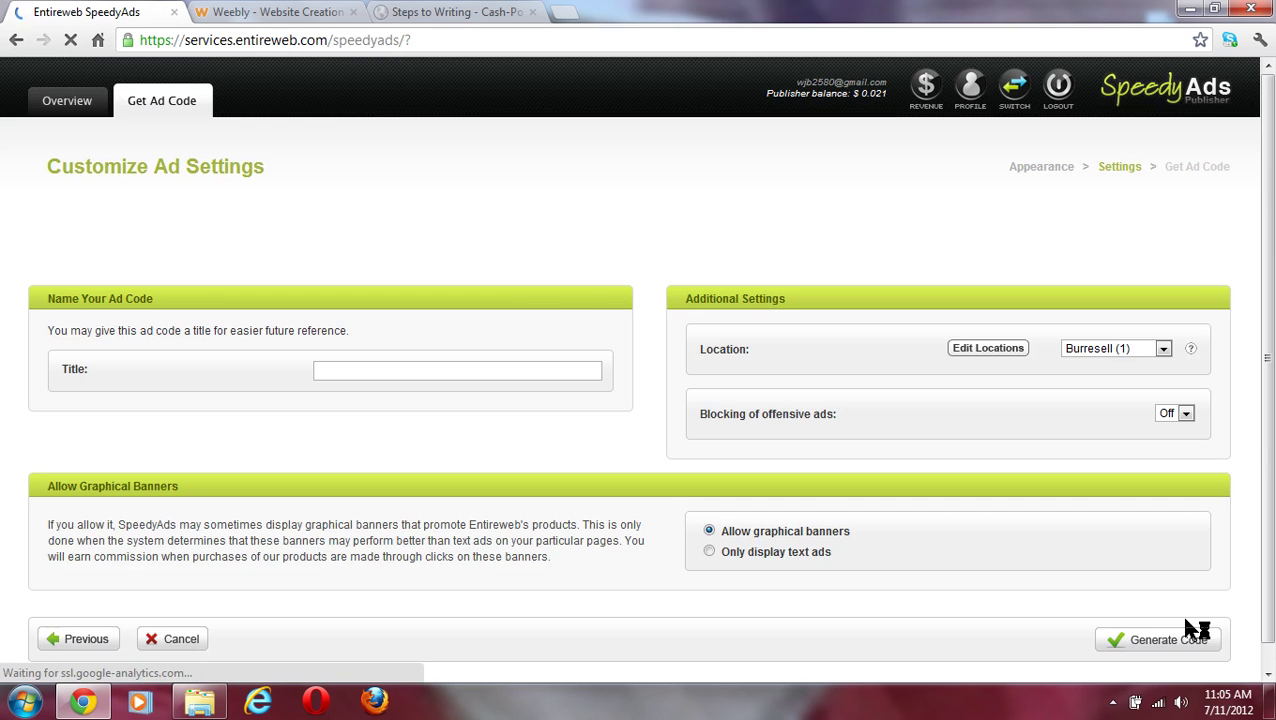
Title the ad code 'lala', generate the banner script and copy it for the Cash-post form.
left_click(575, 373)
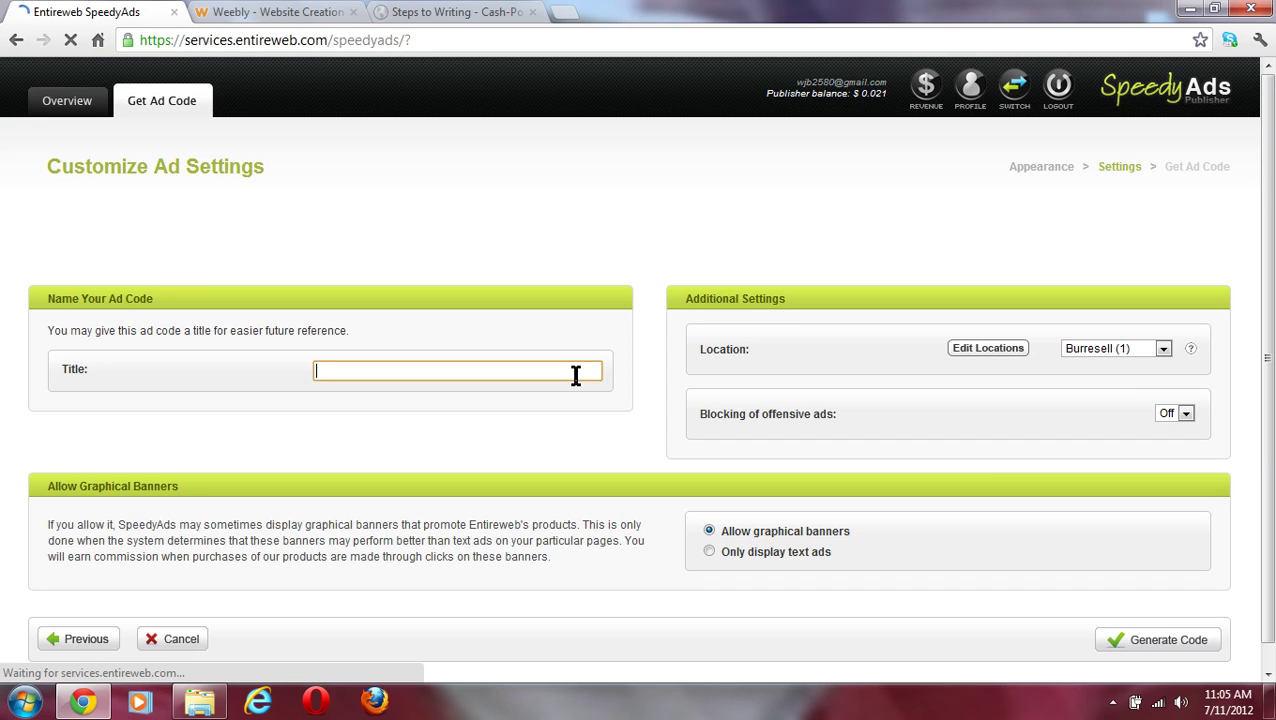
type("lala")
left_click(1131, 643)
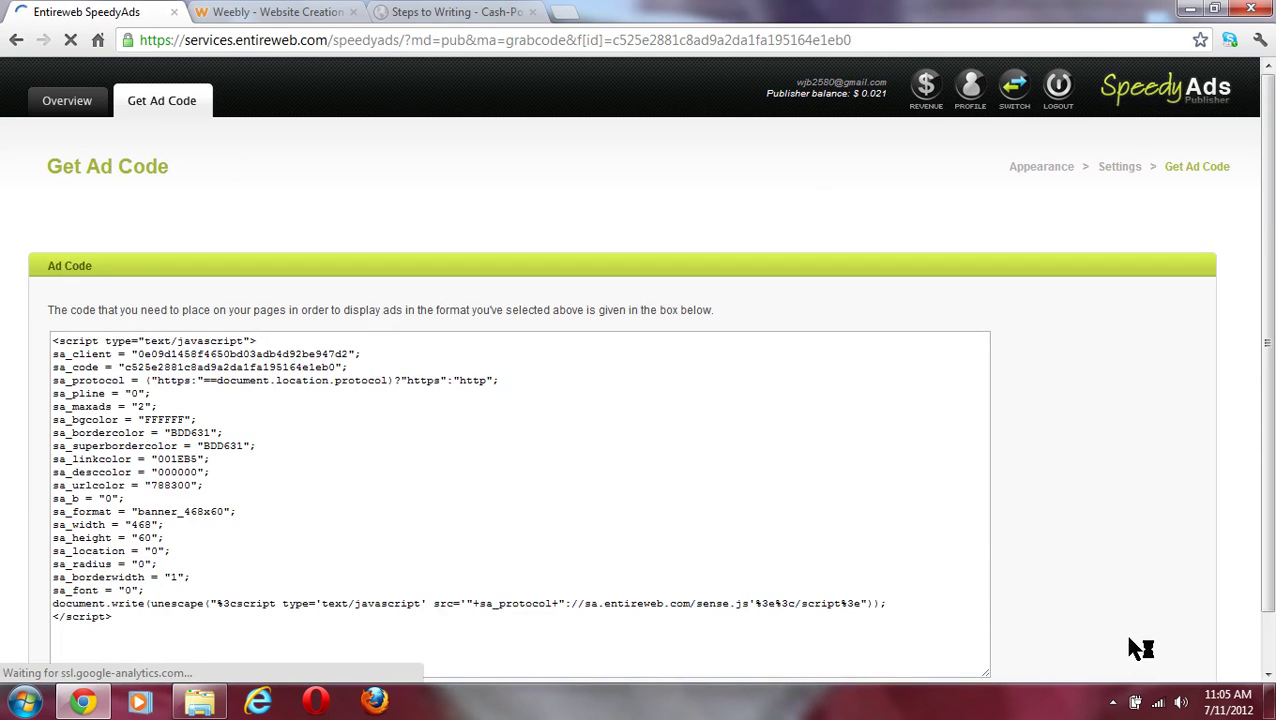
left_click(805, 484)
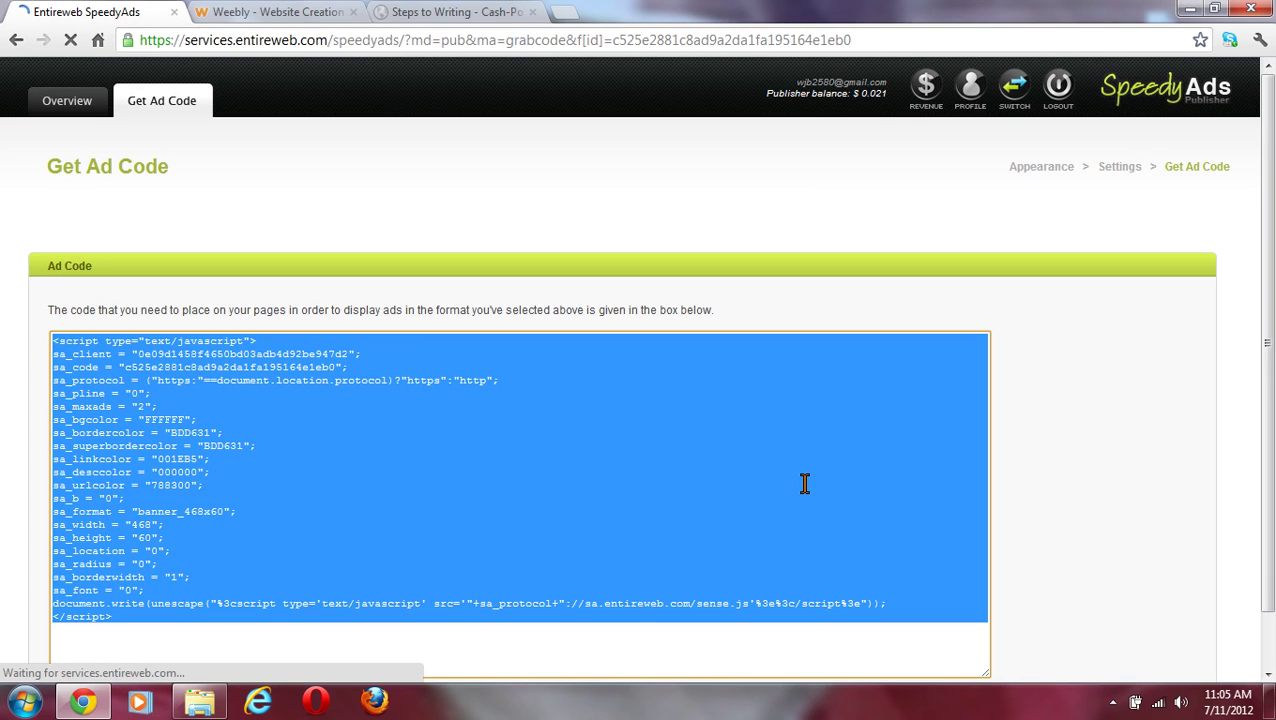
left_click(430, 14)
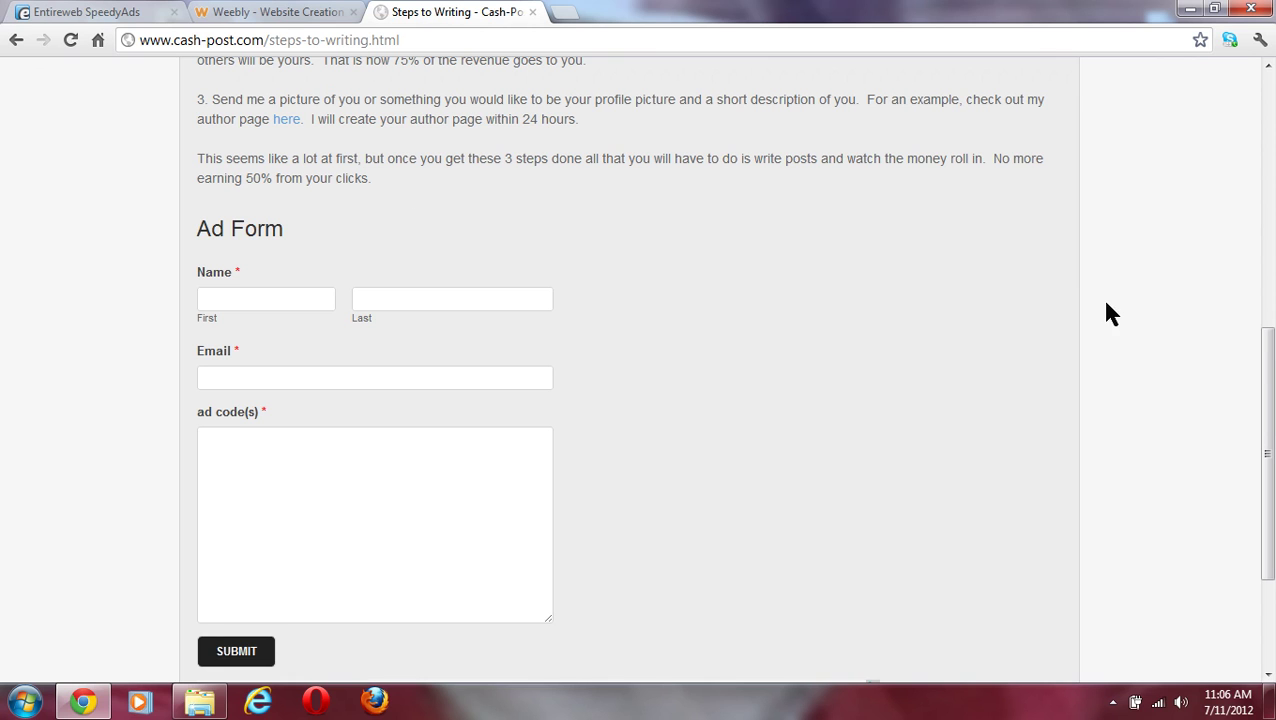
left_click_drag(1272, 420, 1268, 150)
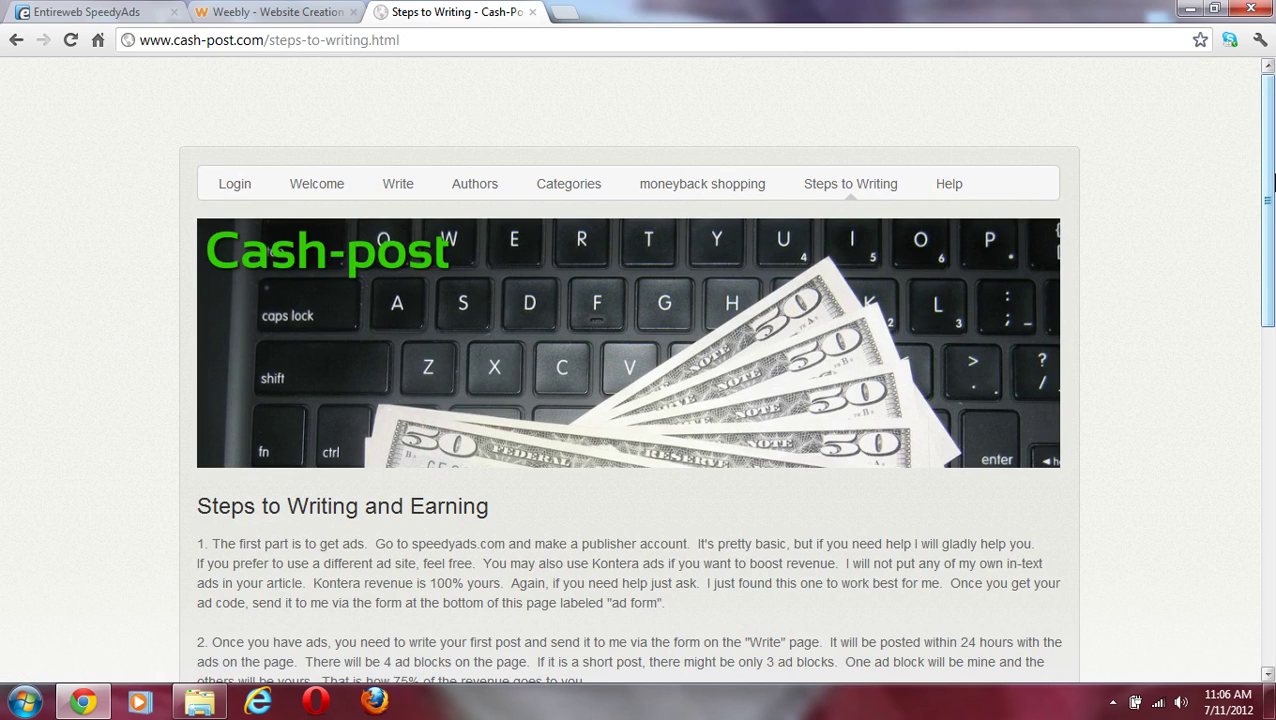
left_click_drag(1272, 182, 1270, 222)
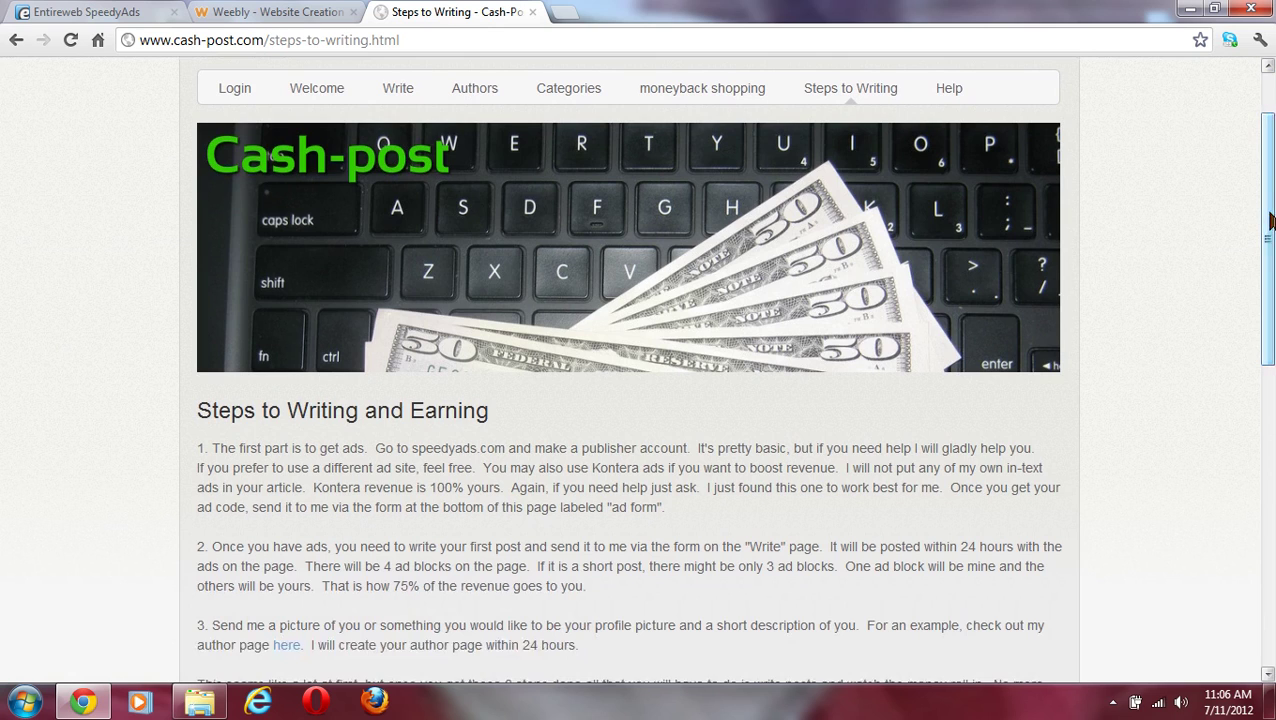
left_click_drag(1270, 222, 1268, 455)
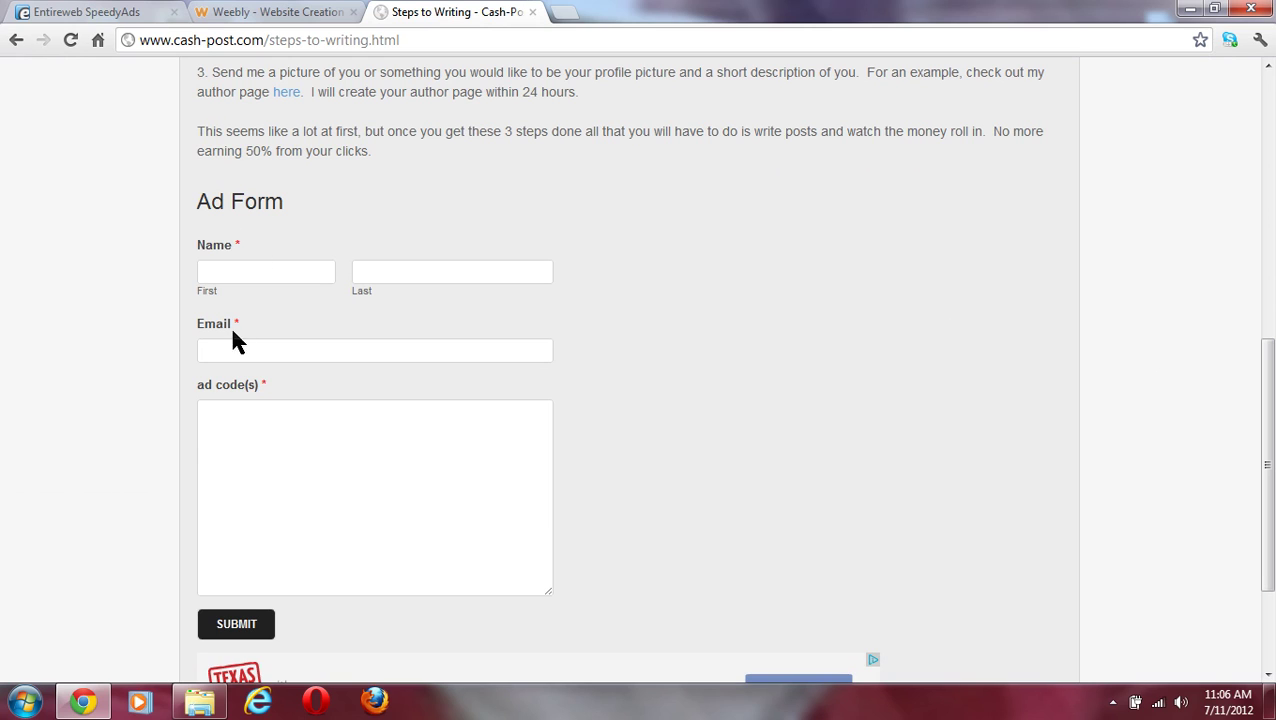
left_click(224, 437)
Paste the ad script into the ad code field and set width 600, height 100.
key("ctrl+v")
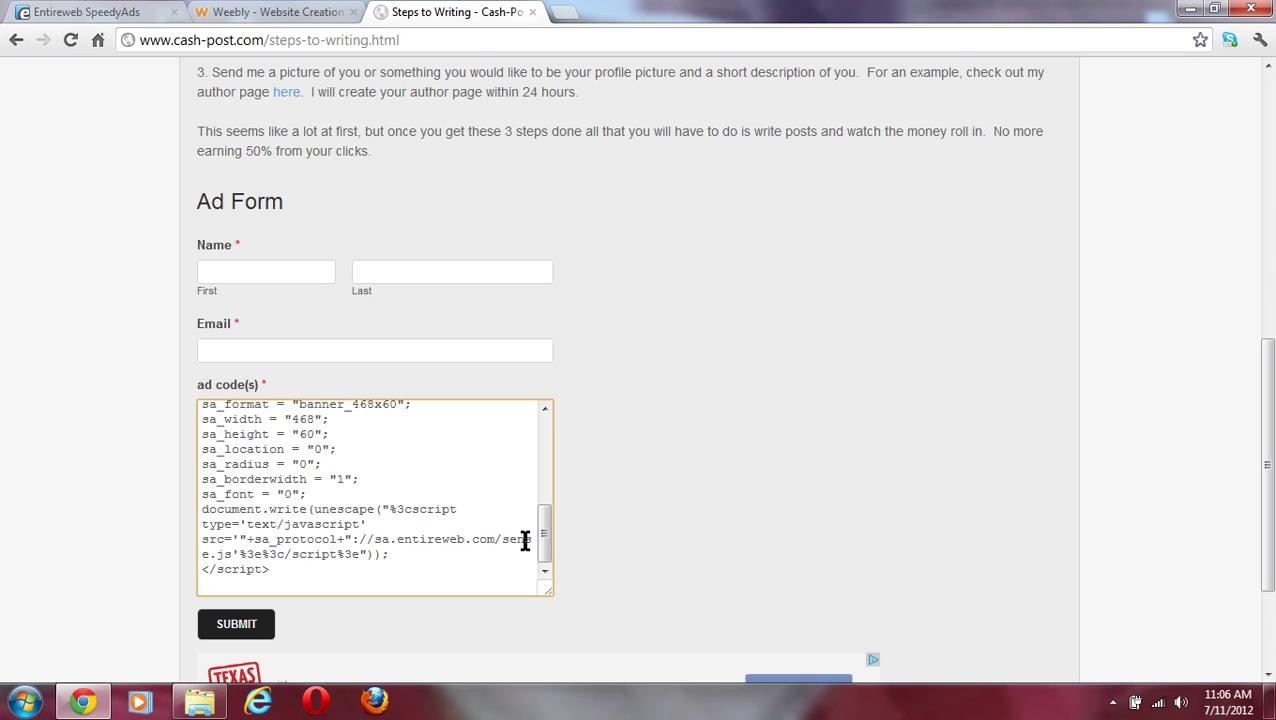
scroll(545, 540, "up", 1)
left_click_drag(545, 540, 544, 533)
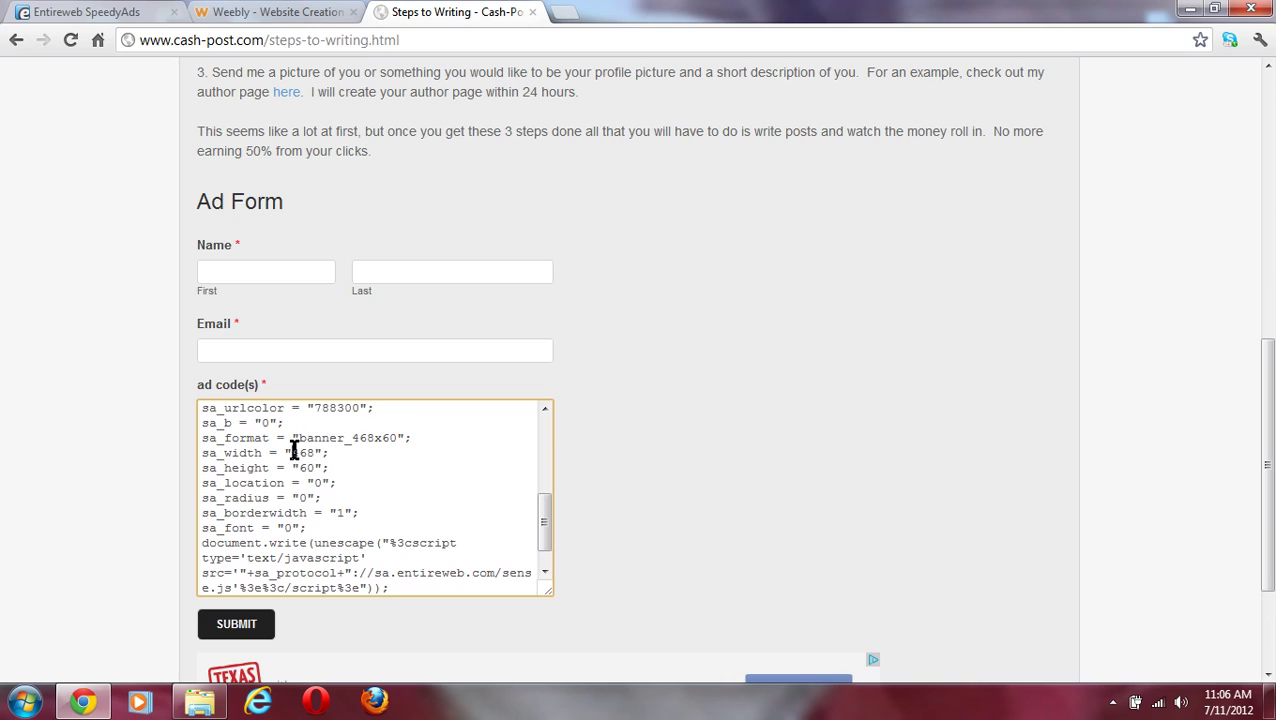
left_click_drag(290, 452, 316, 453)
type("600")
left_click_drag(313, 467, 301, 468)
type("100")
Change the maximum ads from 2 to 8 and select the whole edited ad code.
left_click_drag(550, 535, 555, 478)
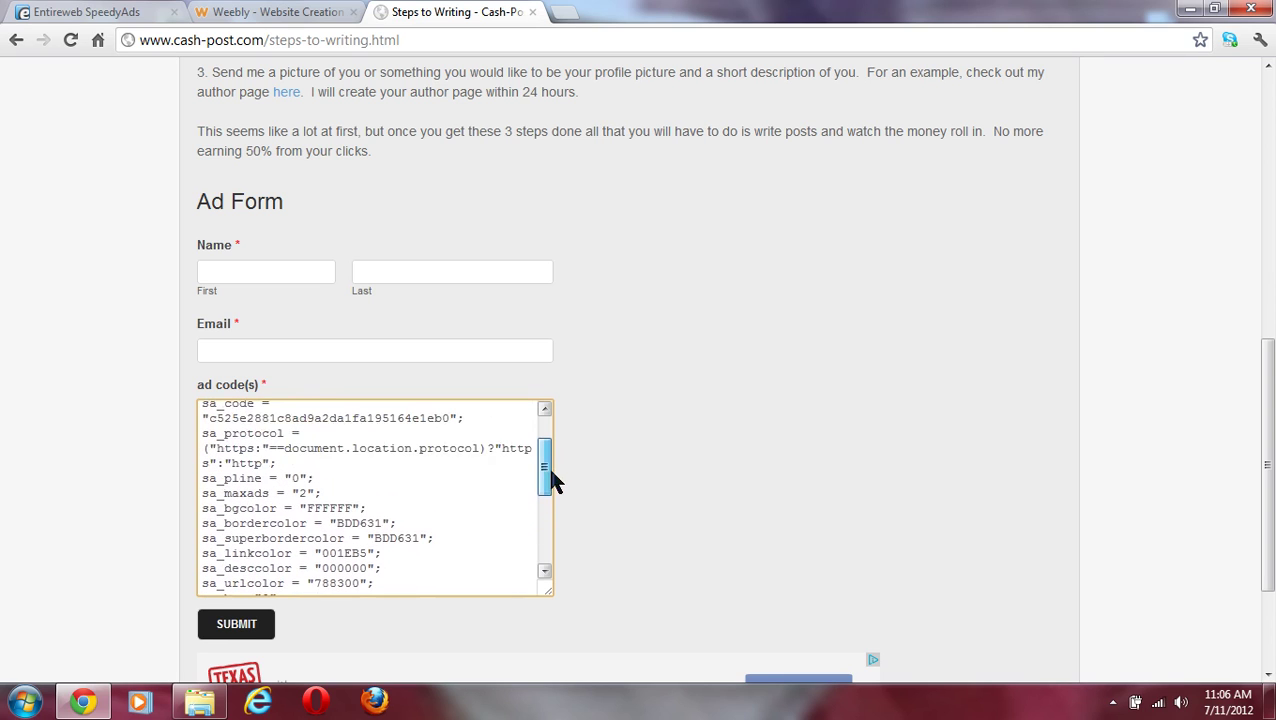
double_click(302, 494)
type("8")
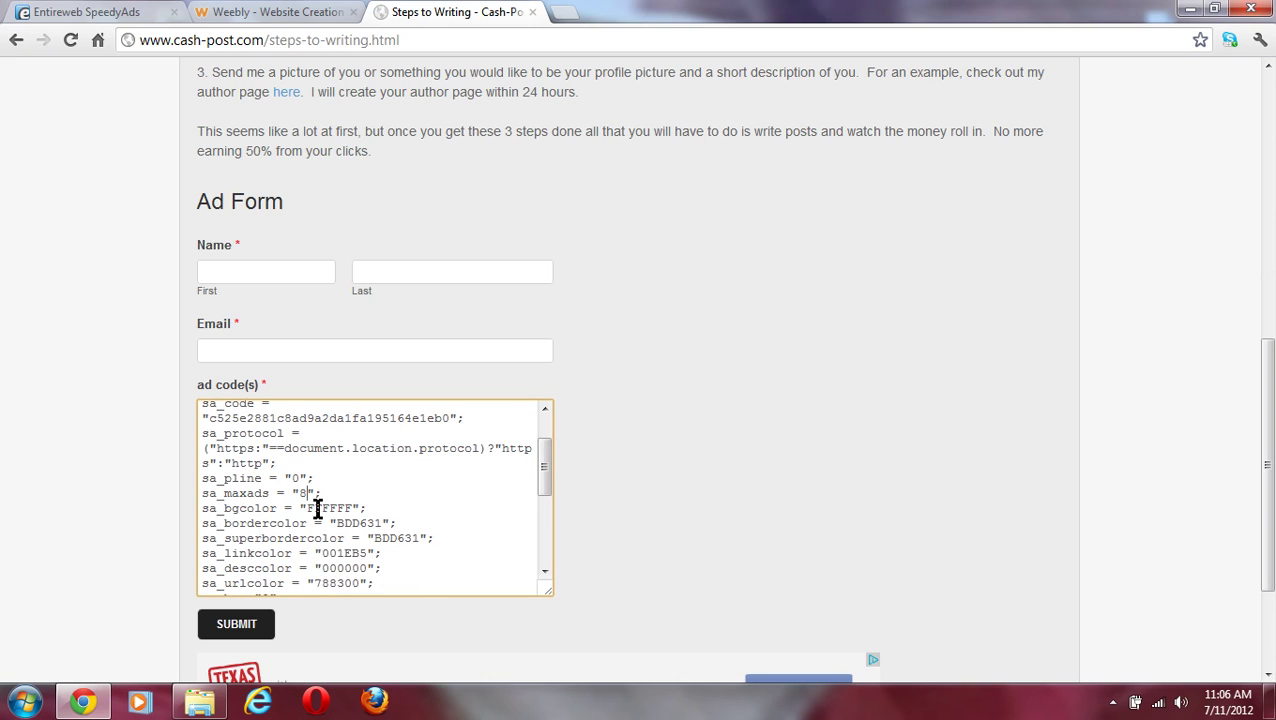
key("ctrl+a")
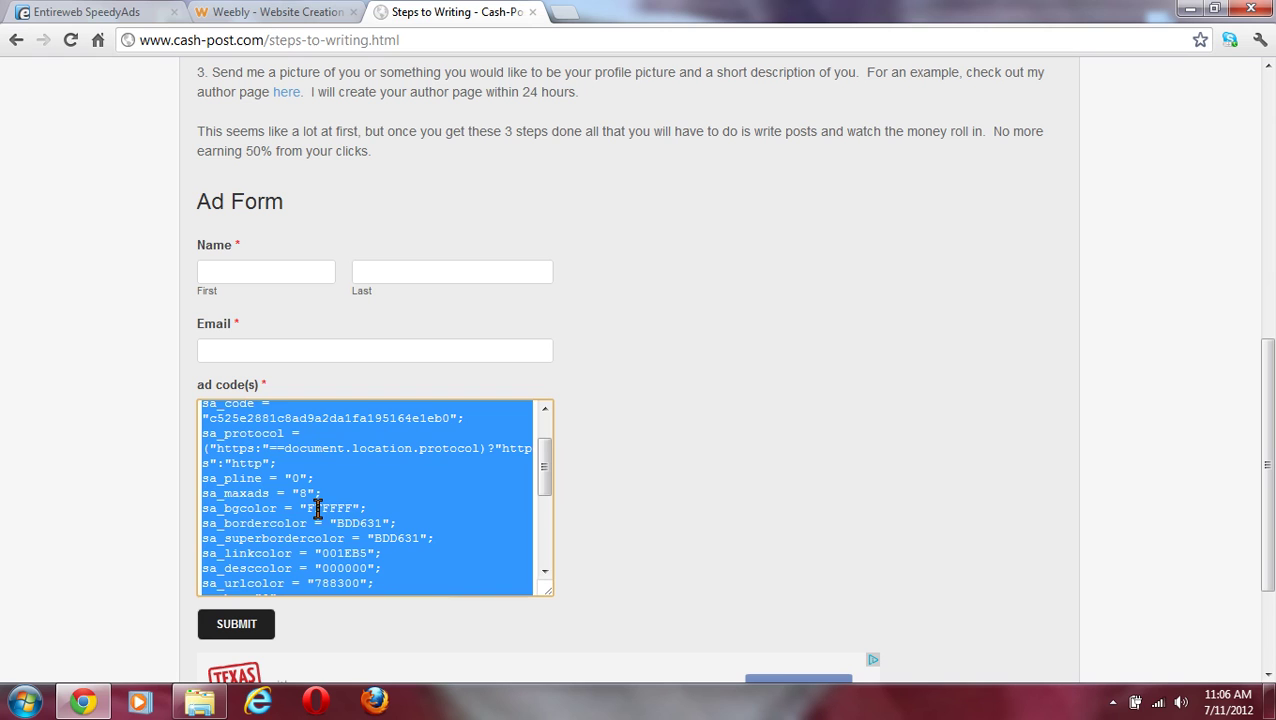
left_click(240, 11)
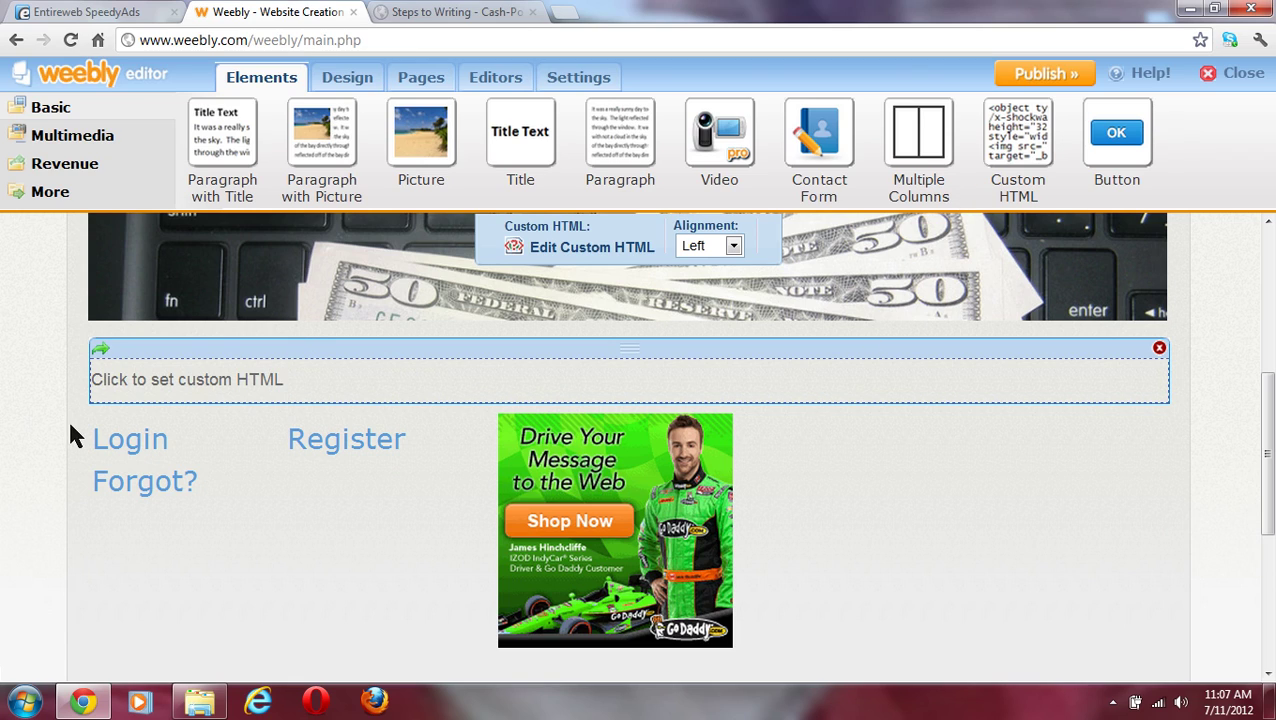
Paste the SpeedyAds script into the empty Custom HTML block on the Weebly page.
left_click(20, 527)
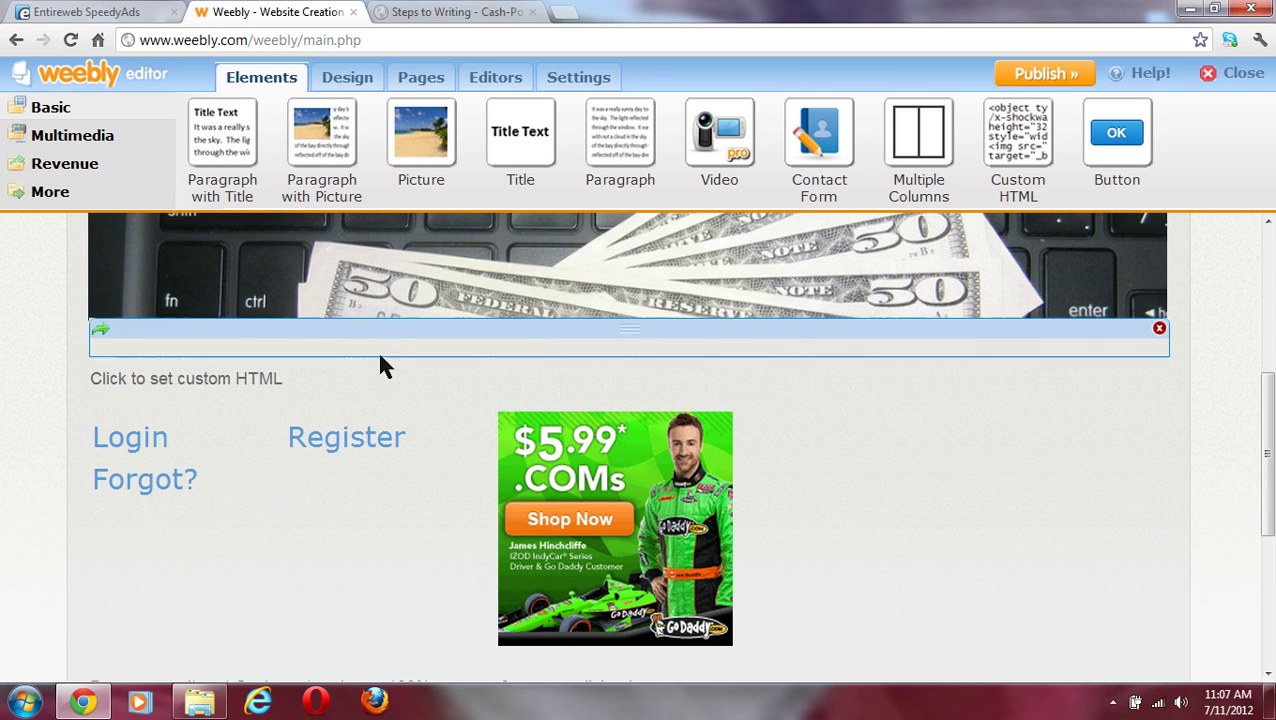
left_click(369, 368)
key("ctrl+v")
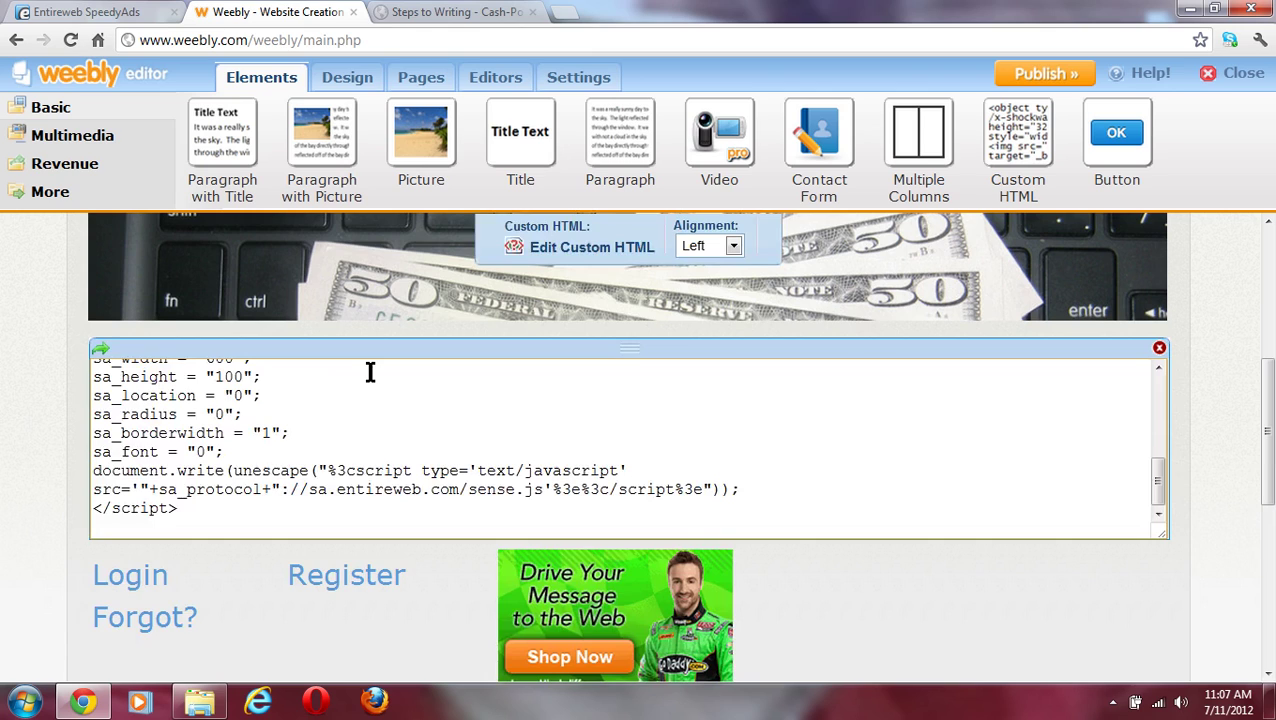
left_click(5, 586)
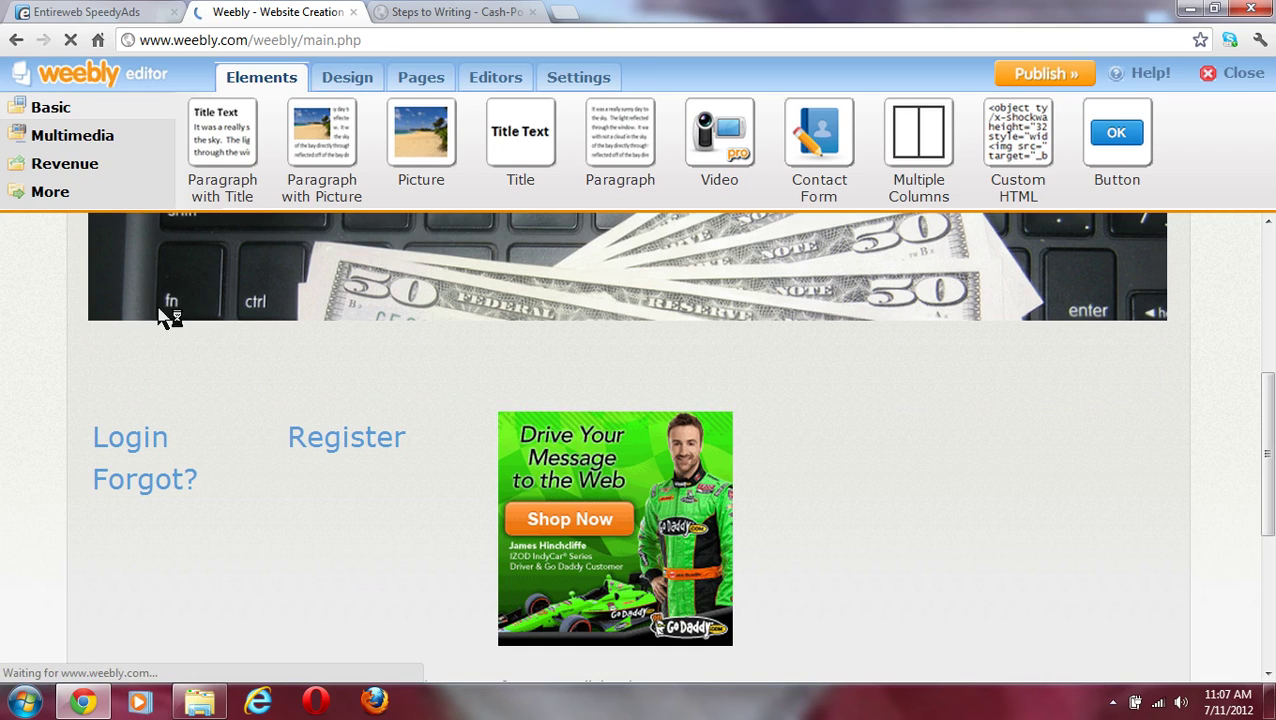
mouse_move(270, 368)
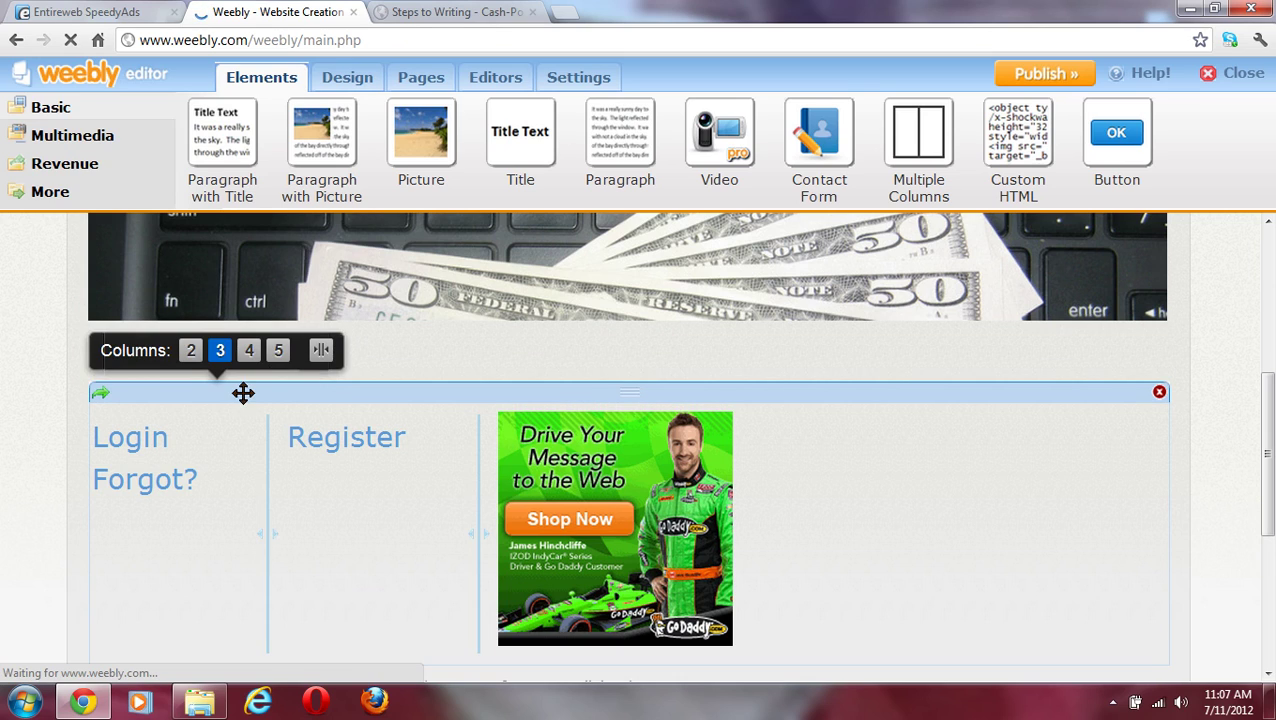
left_click_drag(242, 393, 268, 250)
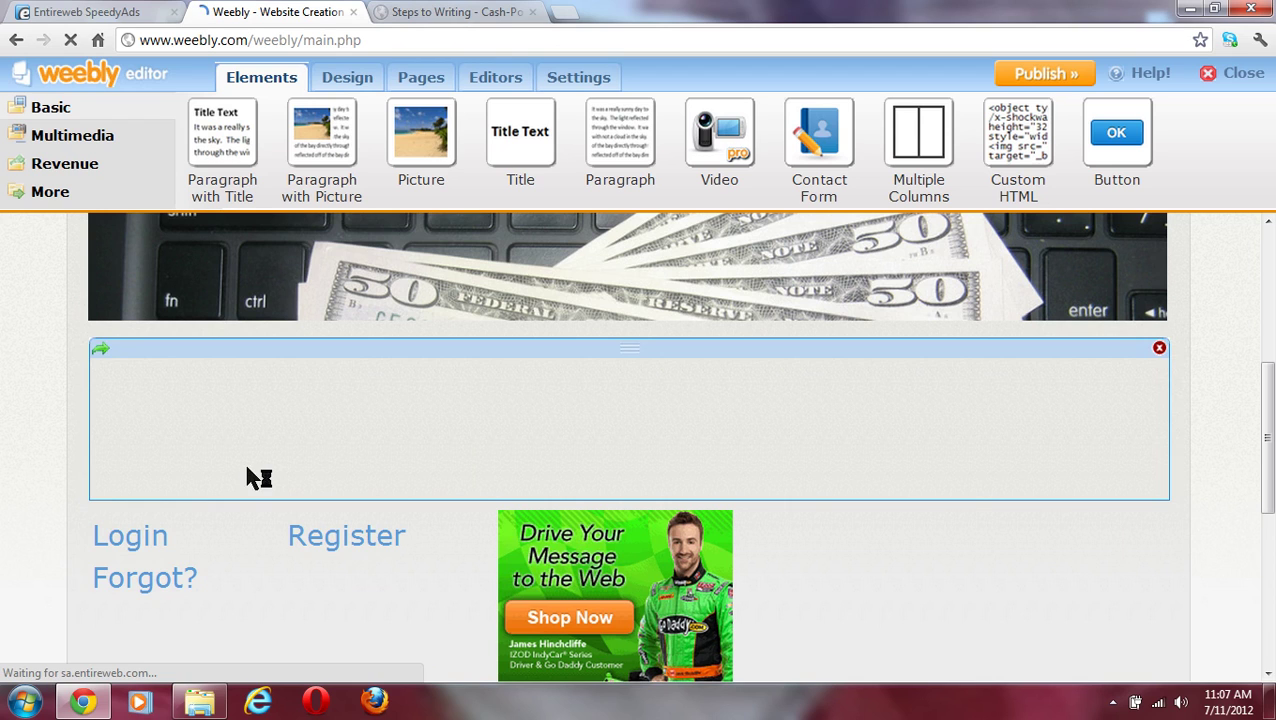
left_click(420, 13)
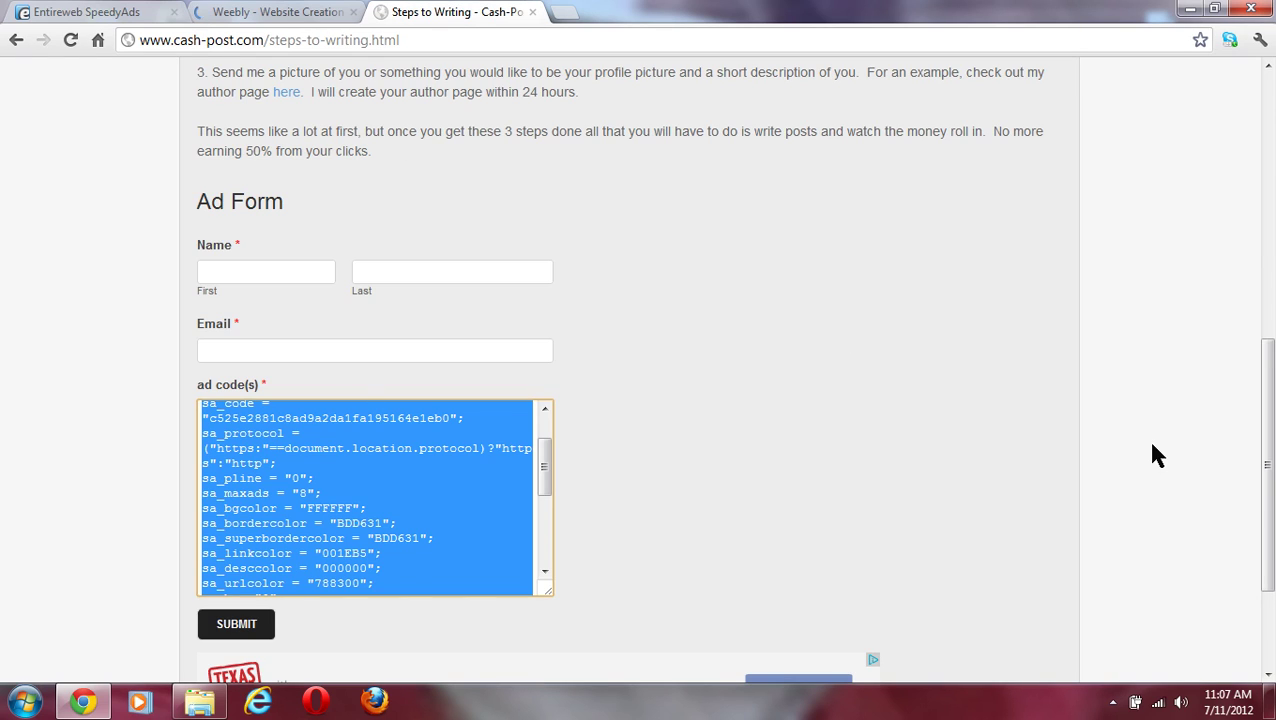
left_click_drag(1266, 460, 1272, 140)
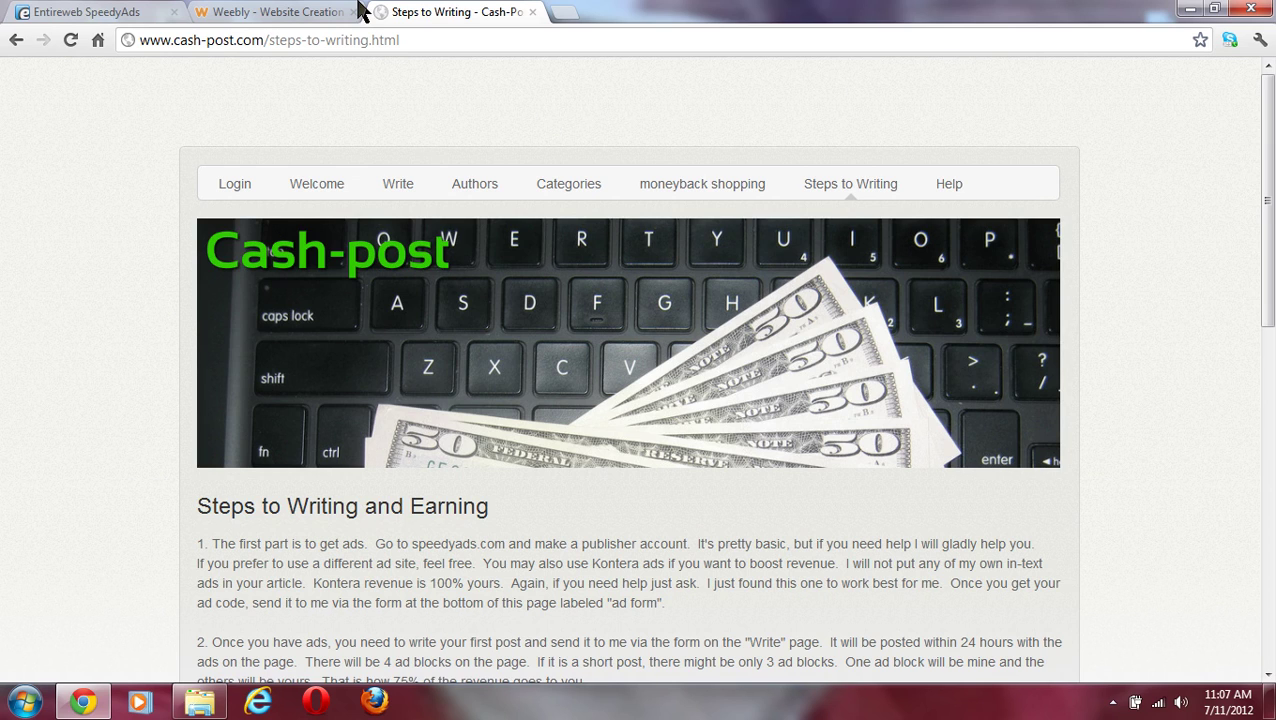
Delete the SpeedyAds ad block from the Weebly page and close the Weebly editor tab.
left_click(284, 10)
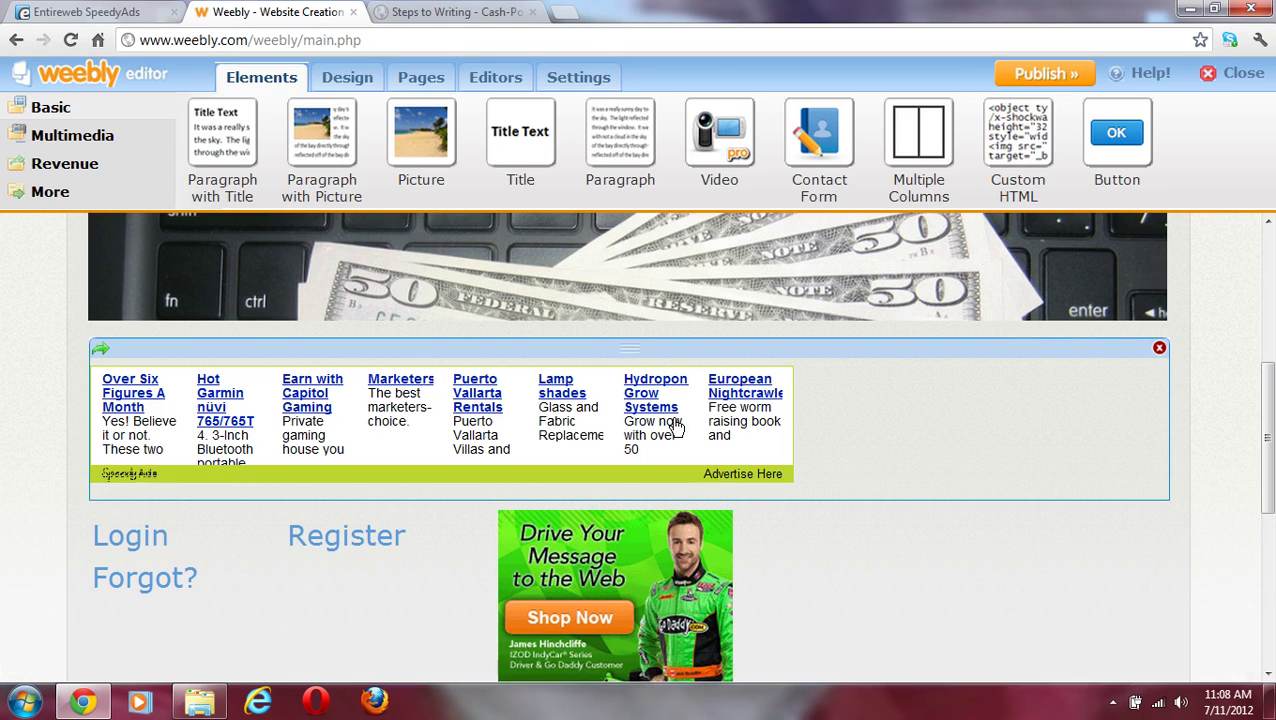
left_click(1159, 350)
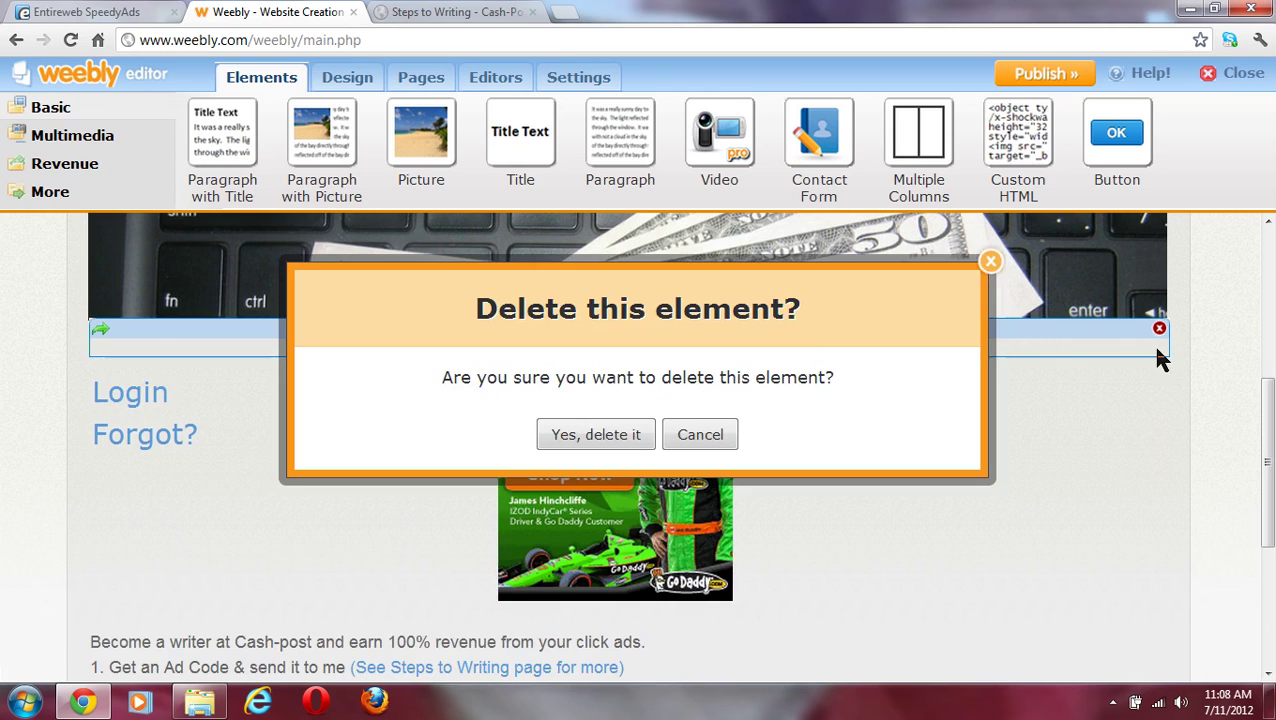
left_click(632, 440)
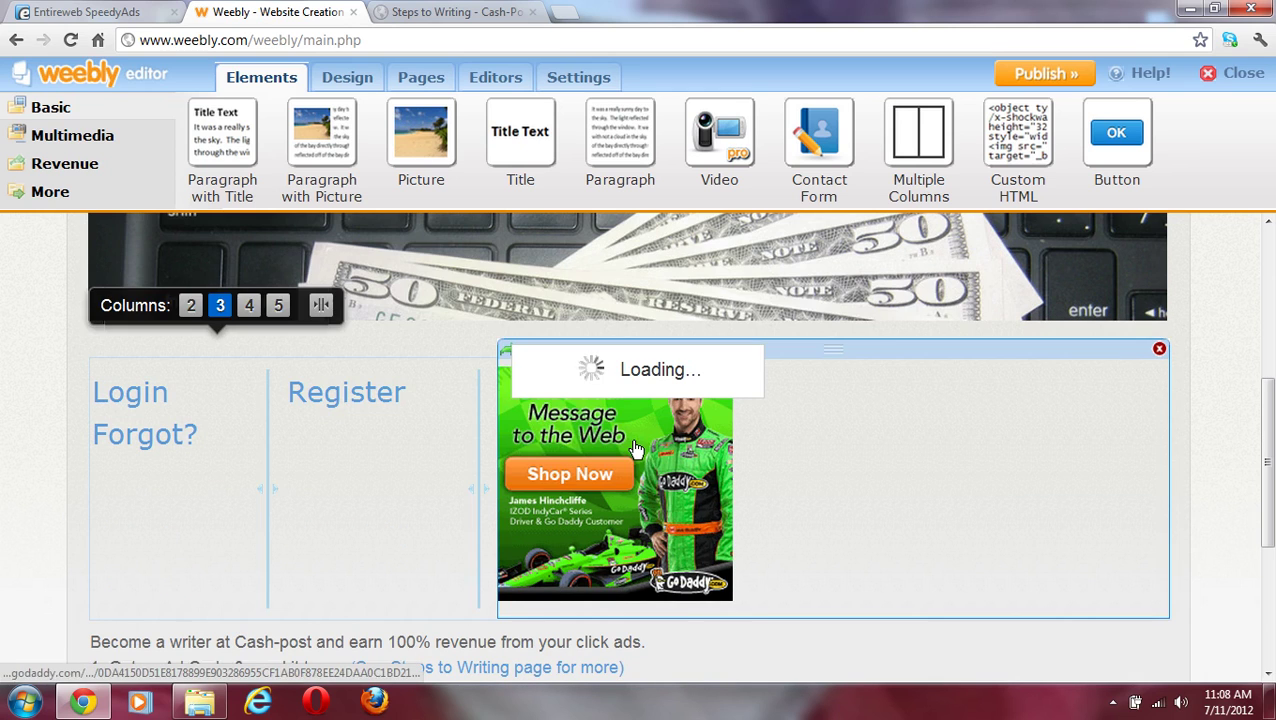
left_click(357, 12)
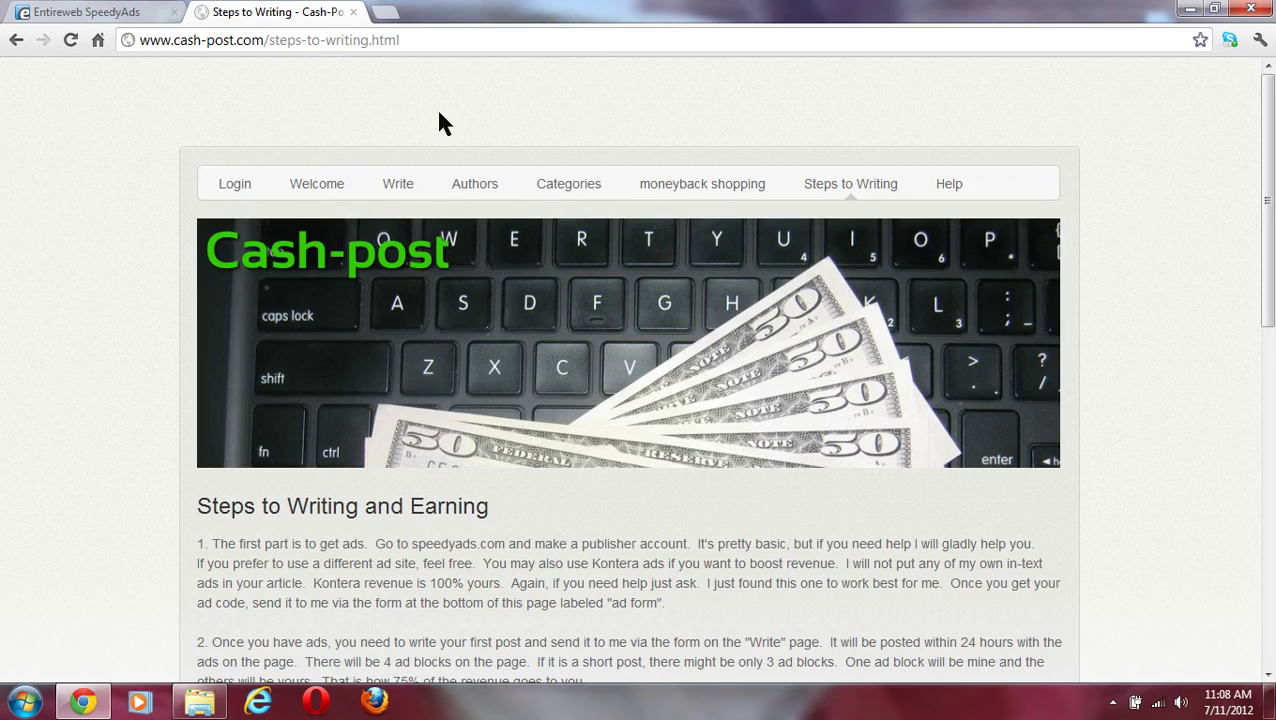
Open the Write page and look over its empty Submit an Article form.
left_click(403, 203)
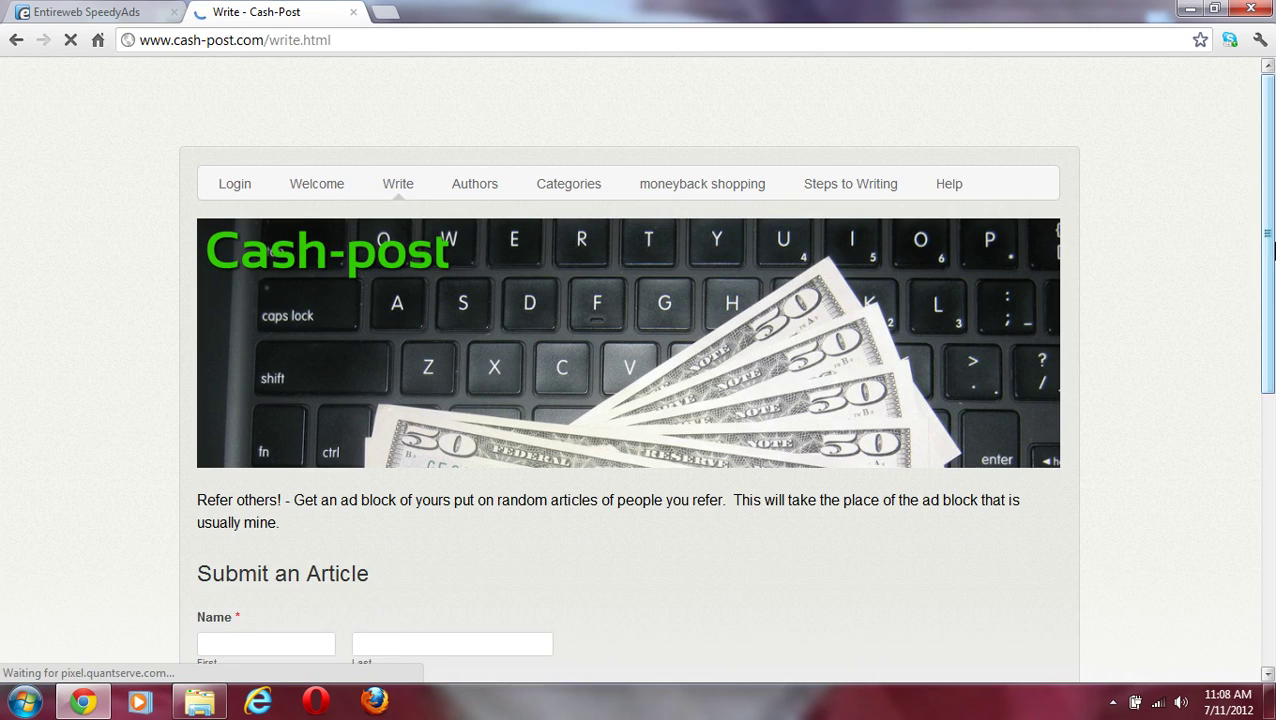
left_click_drag(1264, 255, 1249, 484)
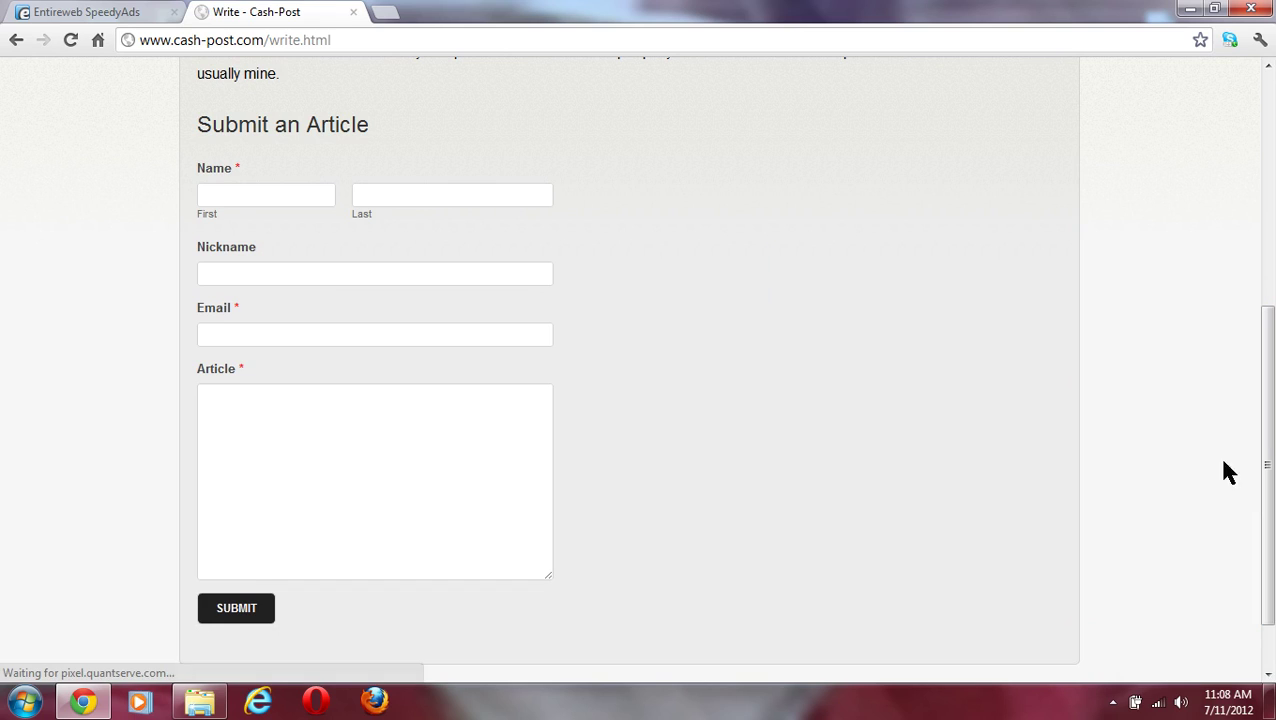
mouse_move(603, 263)
mouse_move(444, 396)
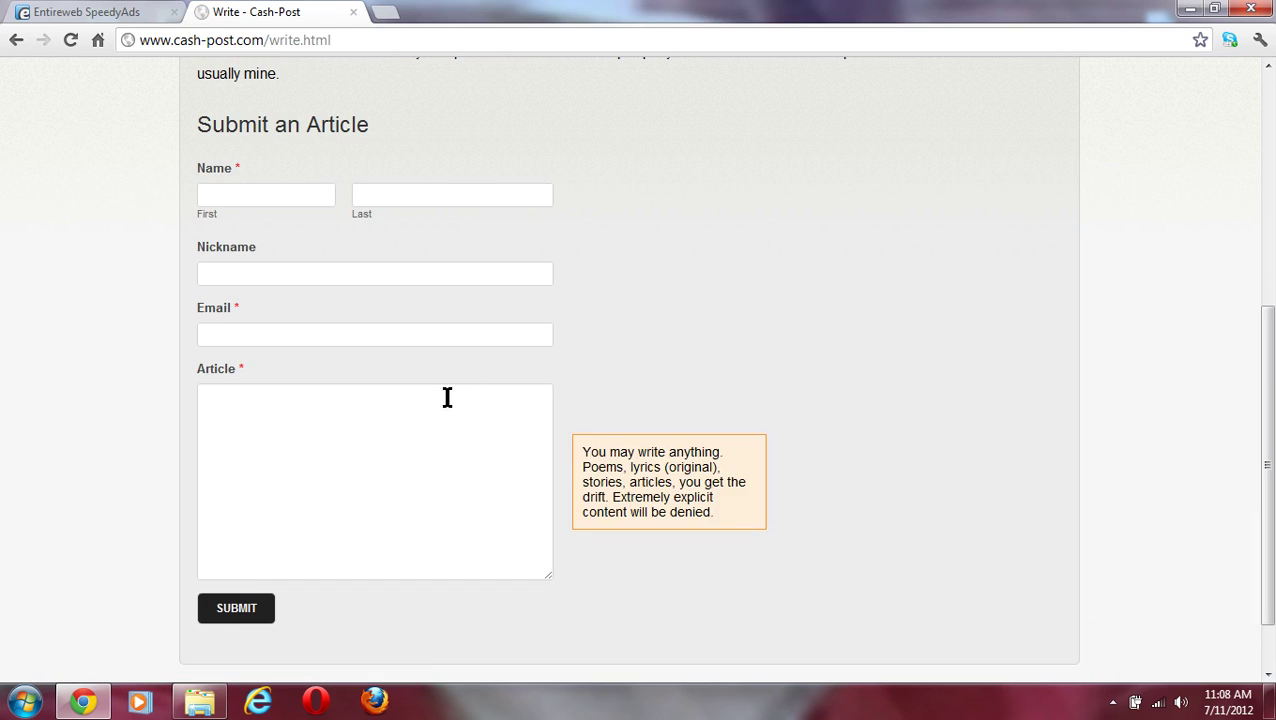
left_click(427, 447)
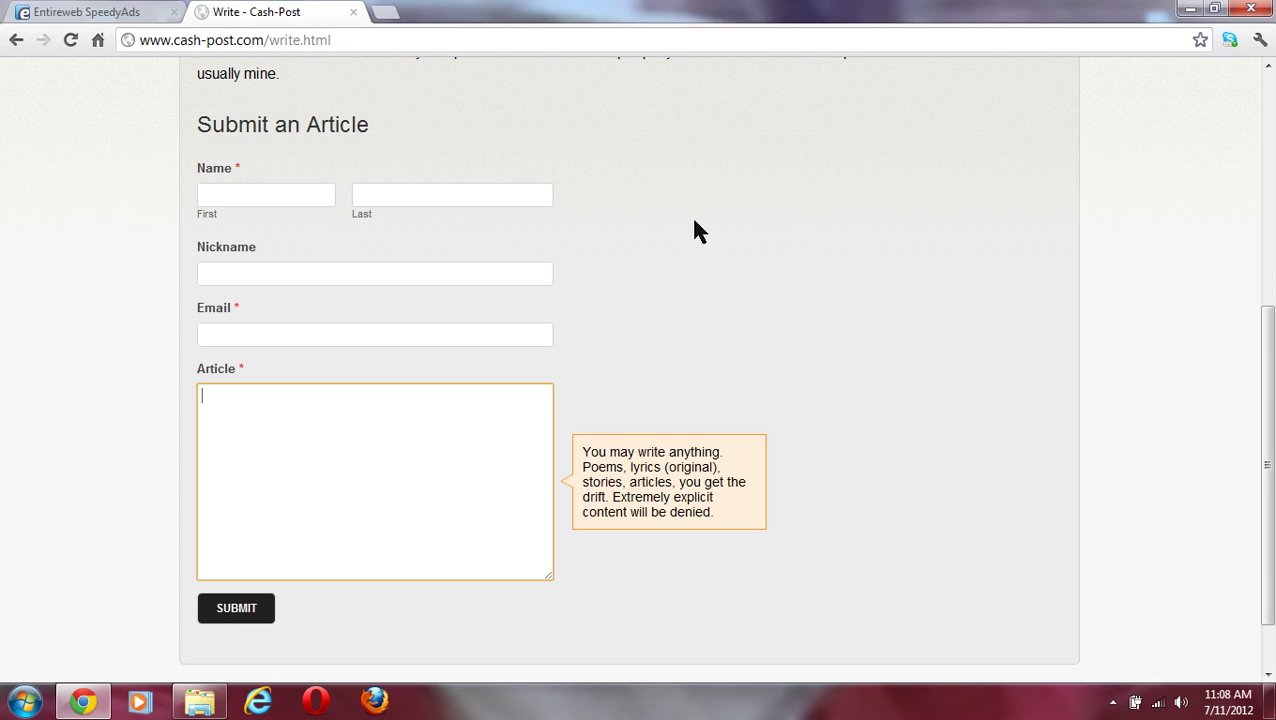
left_click(757, 203)
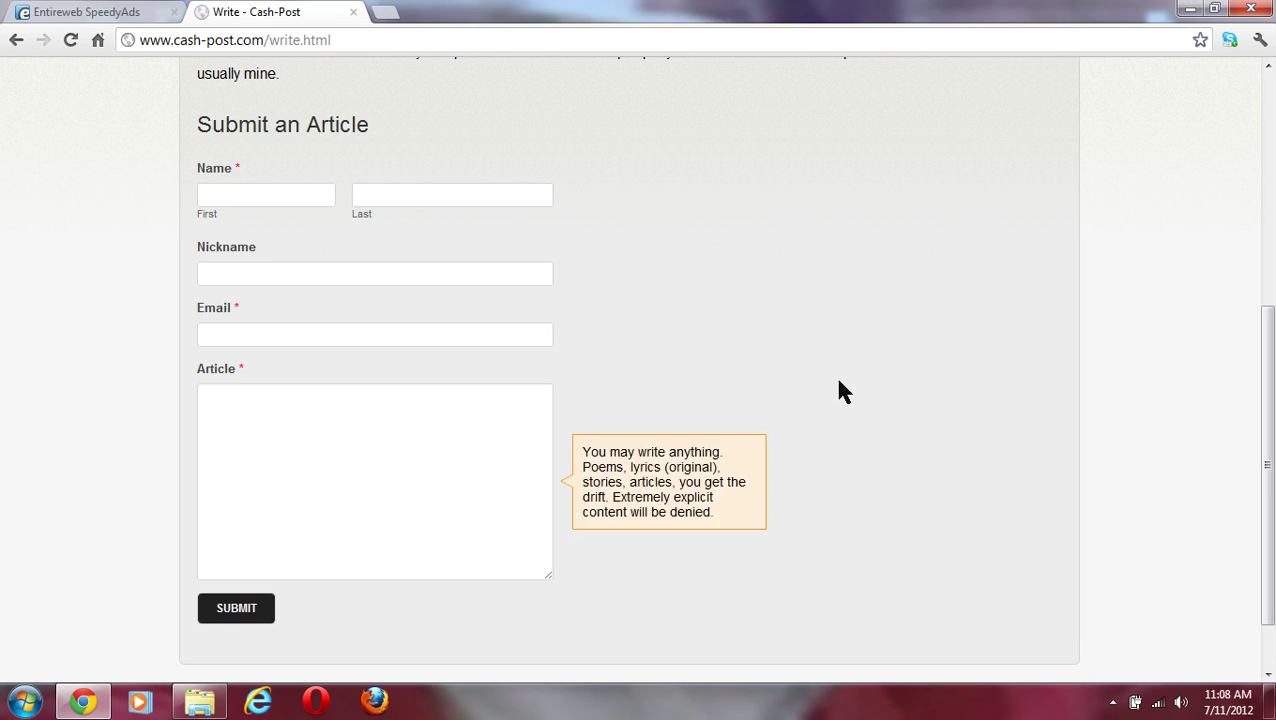
left_click_drag(1266, 439, 1270, 210)
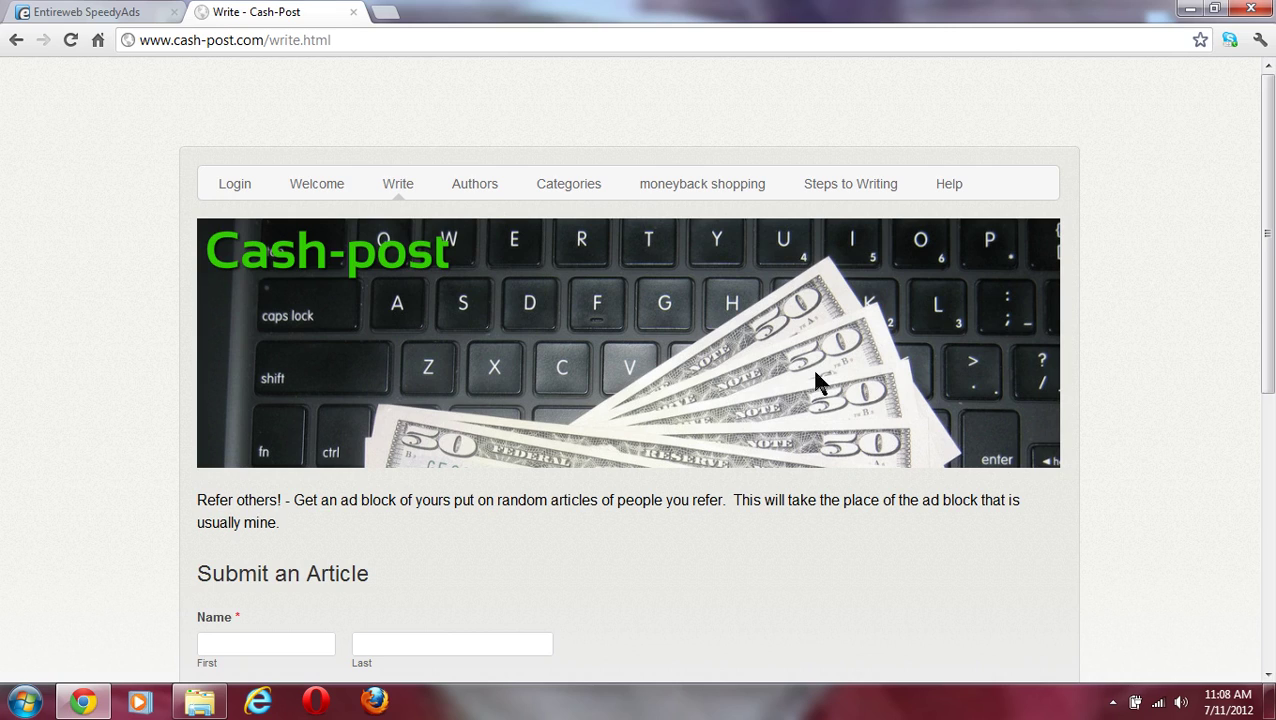